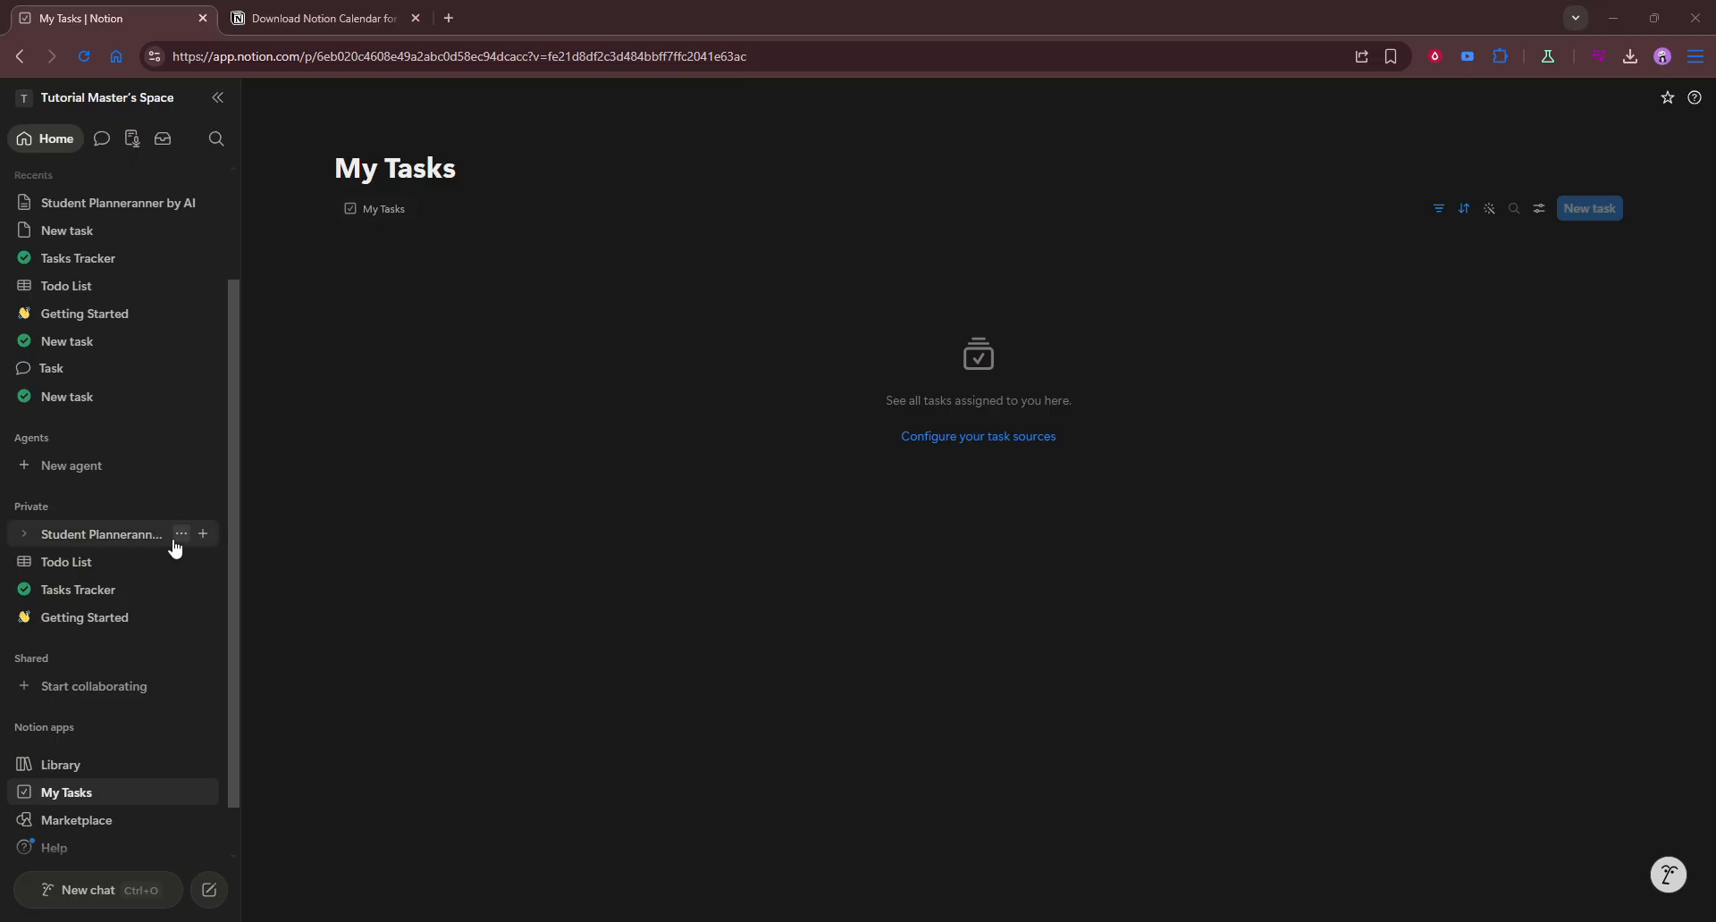
Step: Create a new page in the Private section and title it "Project planner"
click(202, 506)
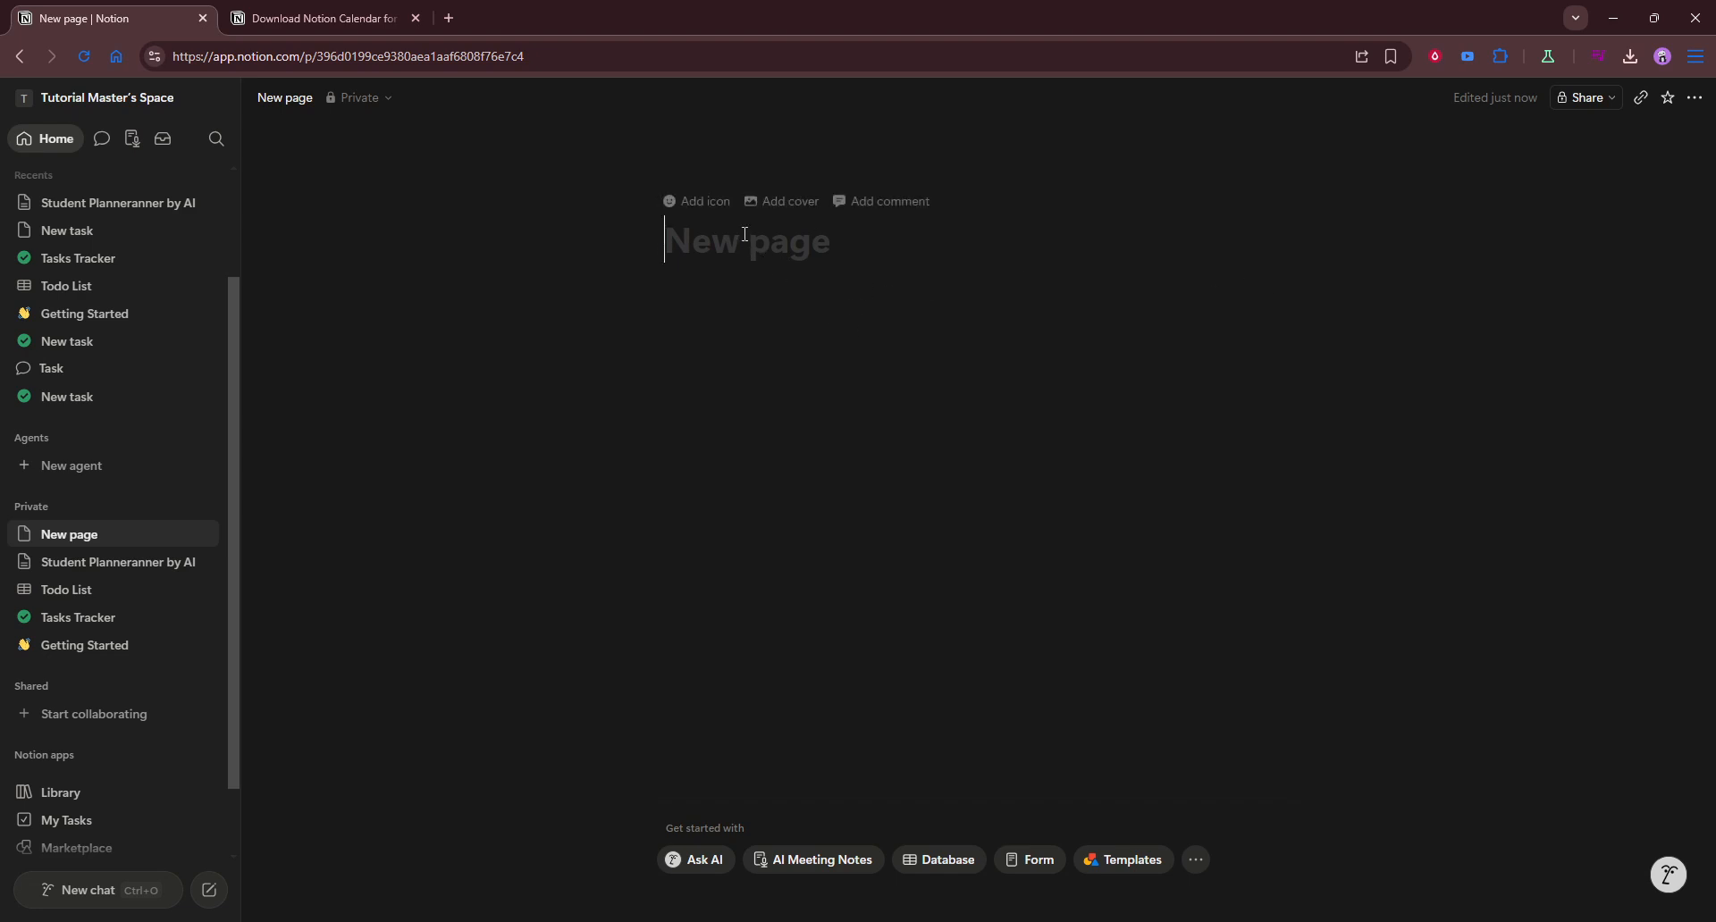
text(P{roj)
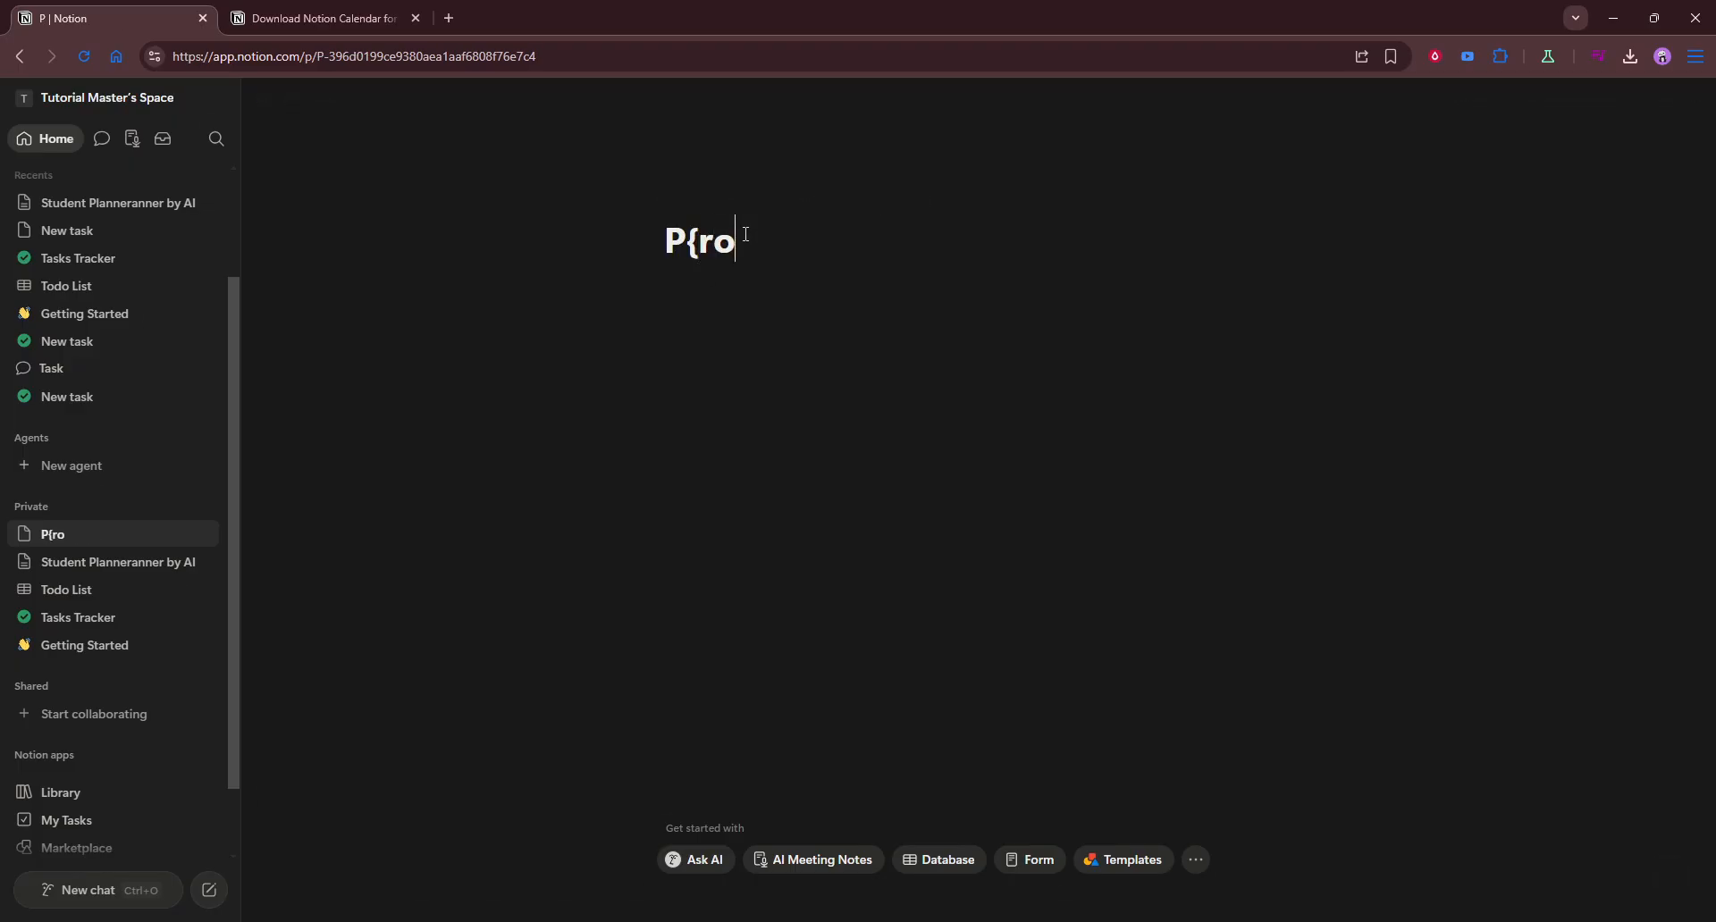
key(BackSpace)
key(BackSpace)
key(BackSpace)
key(BackSpace)
text(roject pamnn)
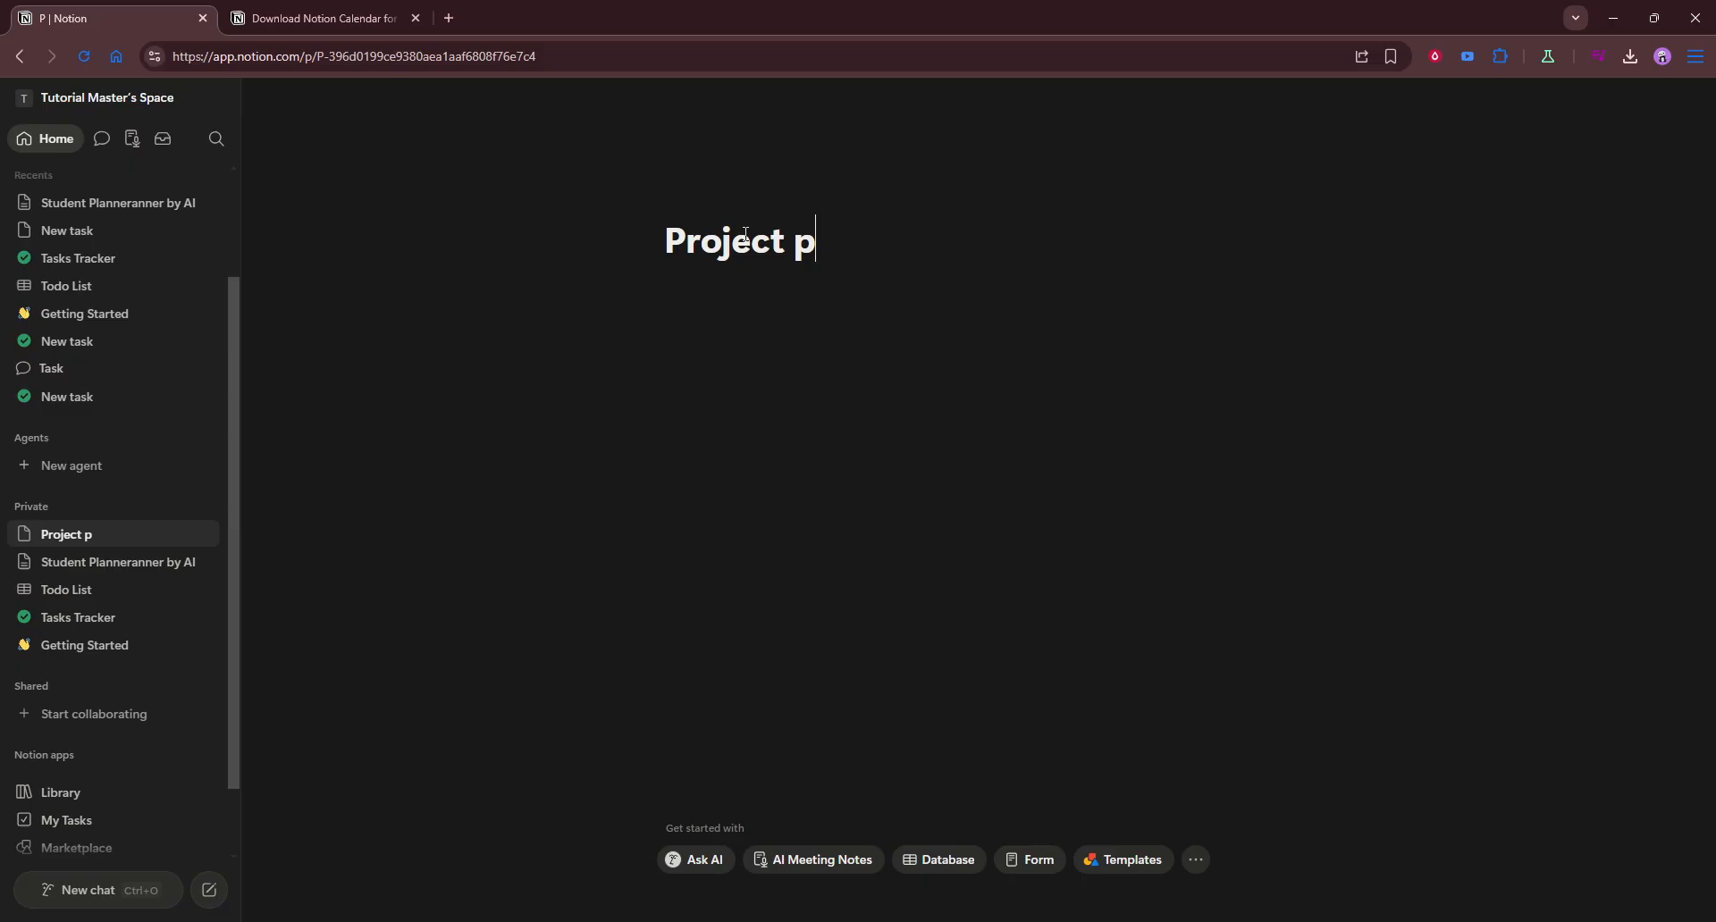
key(BackSpace)
key(BackSpace)
key(BackSpace)
key(BackSpace)
text(lanner)
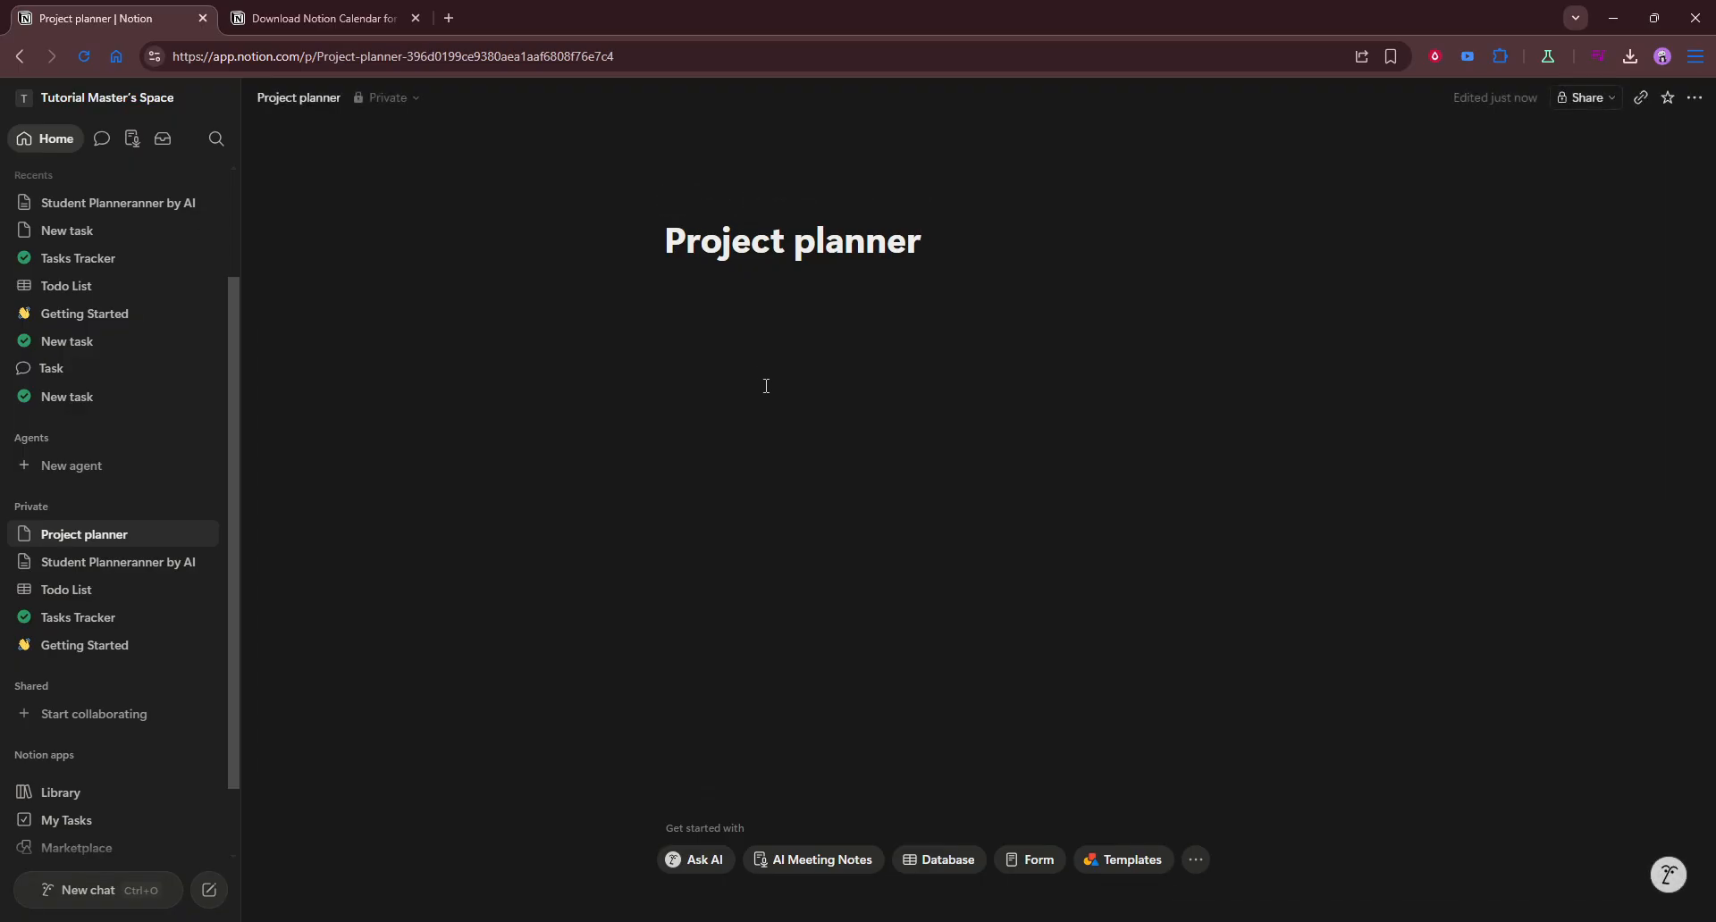
Step: Have the AI fill the page from the prompt "project planner with task list" and keep the generated content
key(Return)
key(space)
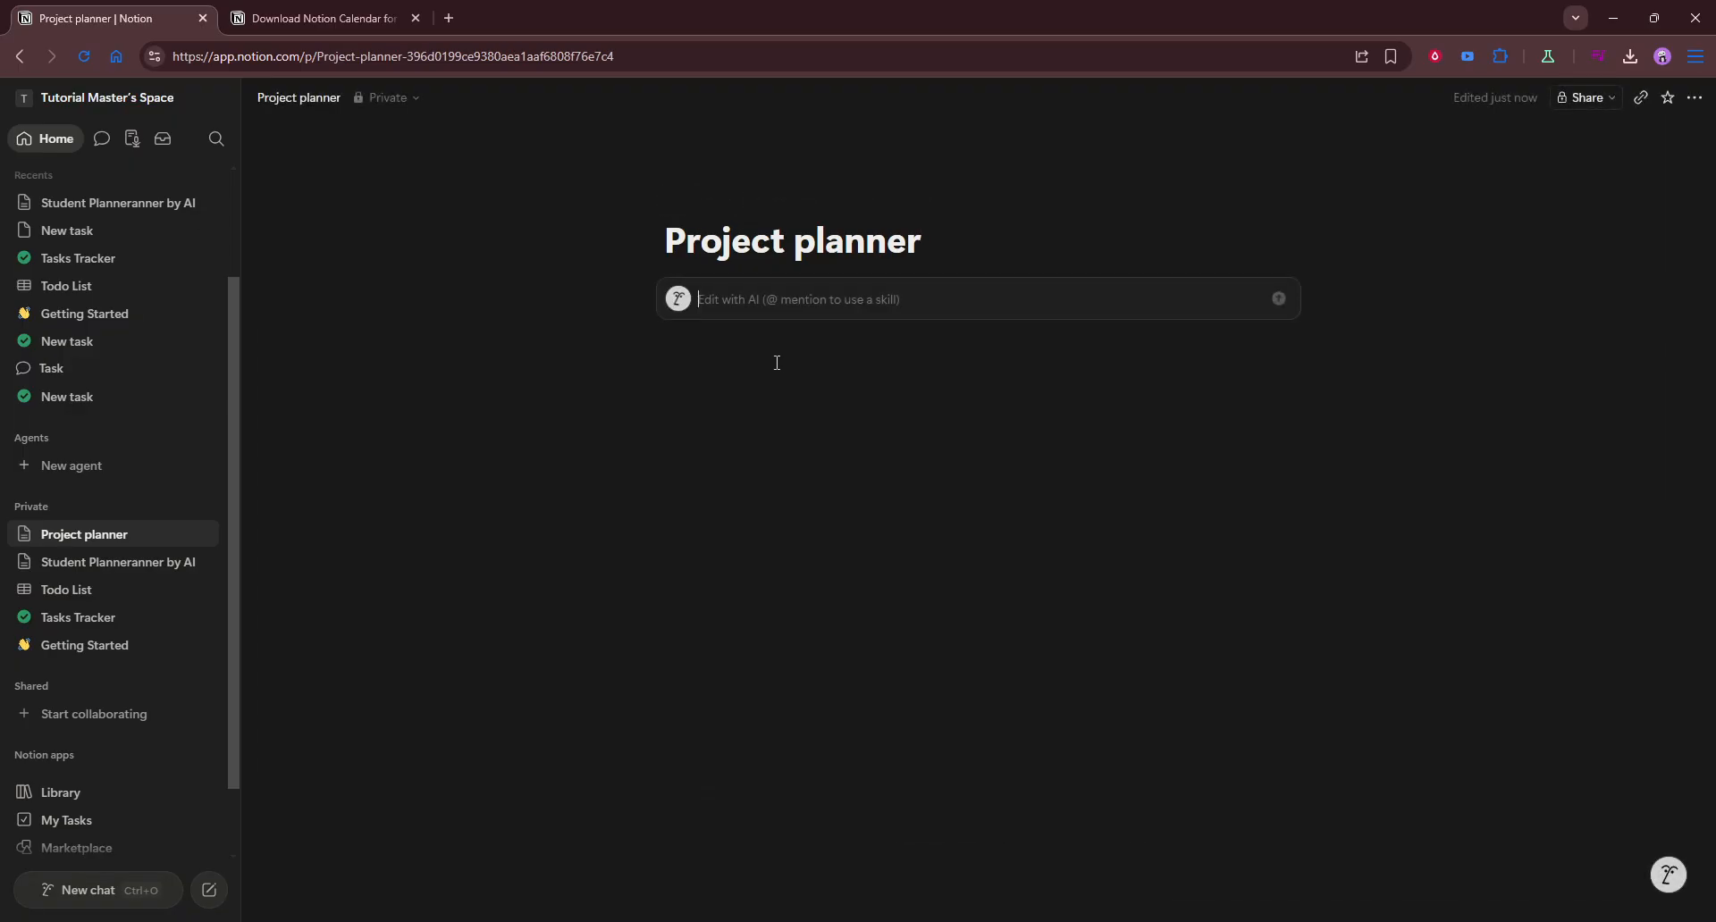
text(projec)
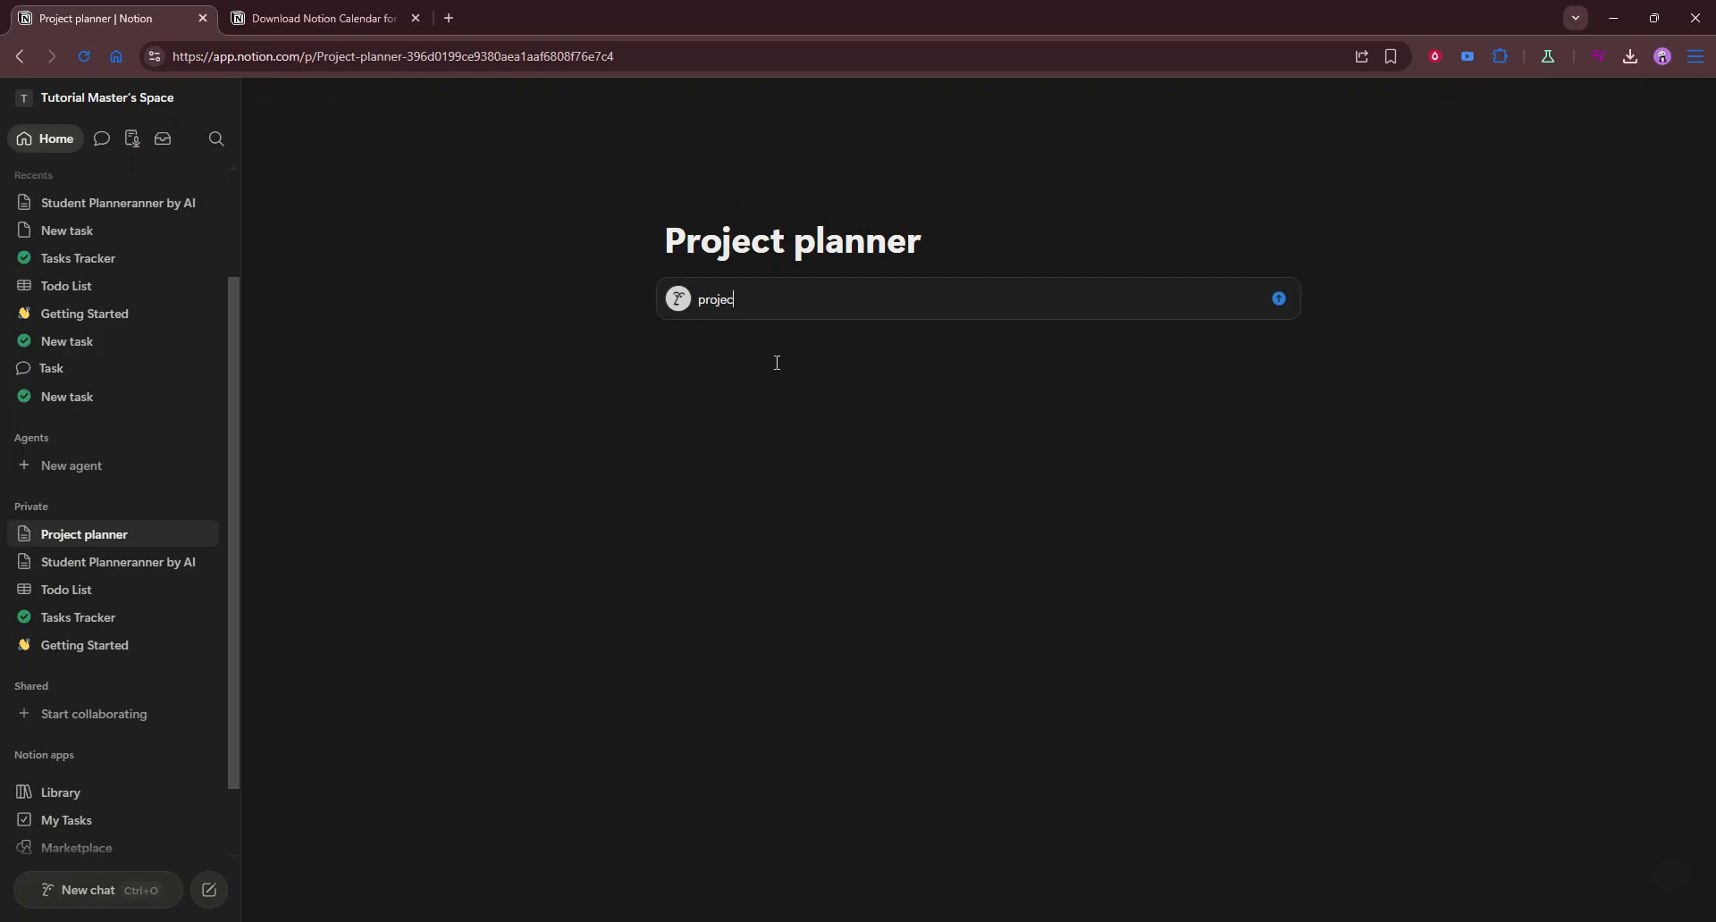
text(t panner f)
key(BackSpace)
key(BackSpace)
key(BackSpace)
key(BackSpace)
key(BackSpace)
key(BackSpace)
key(BackSpace)
text(llann)
key(BackSpace)
key(BackSpace)
key(BackSpace)
key(BackSpace)
text(anner with task list)
key(Return)
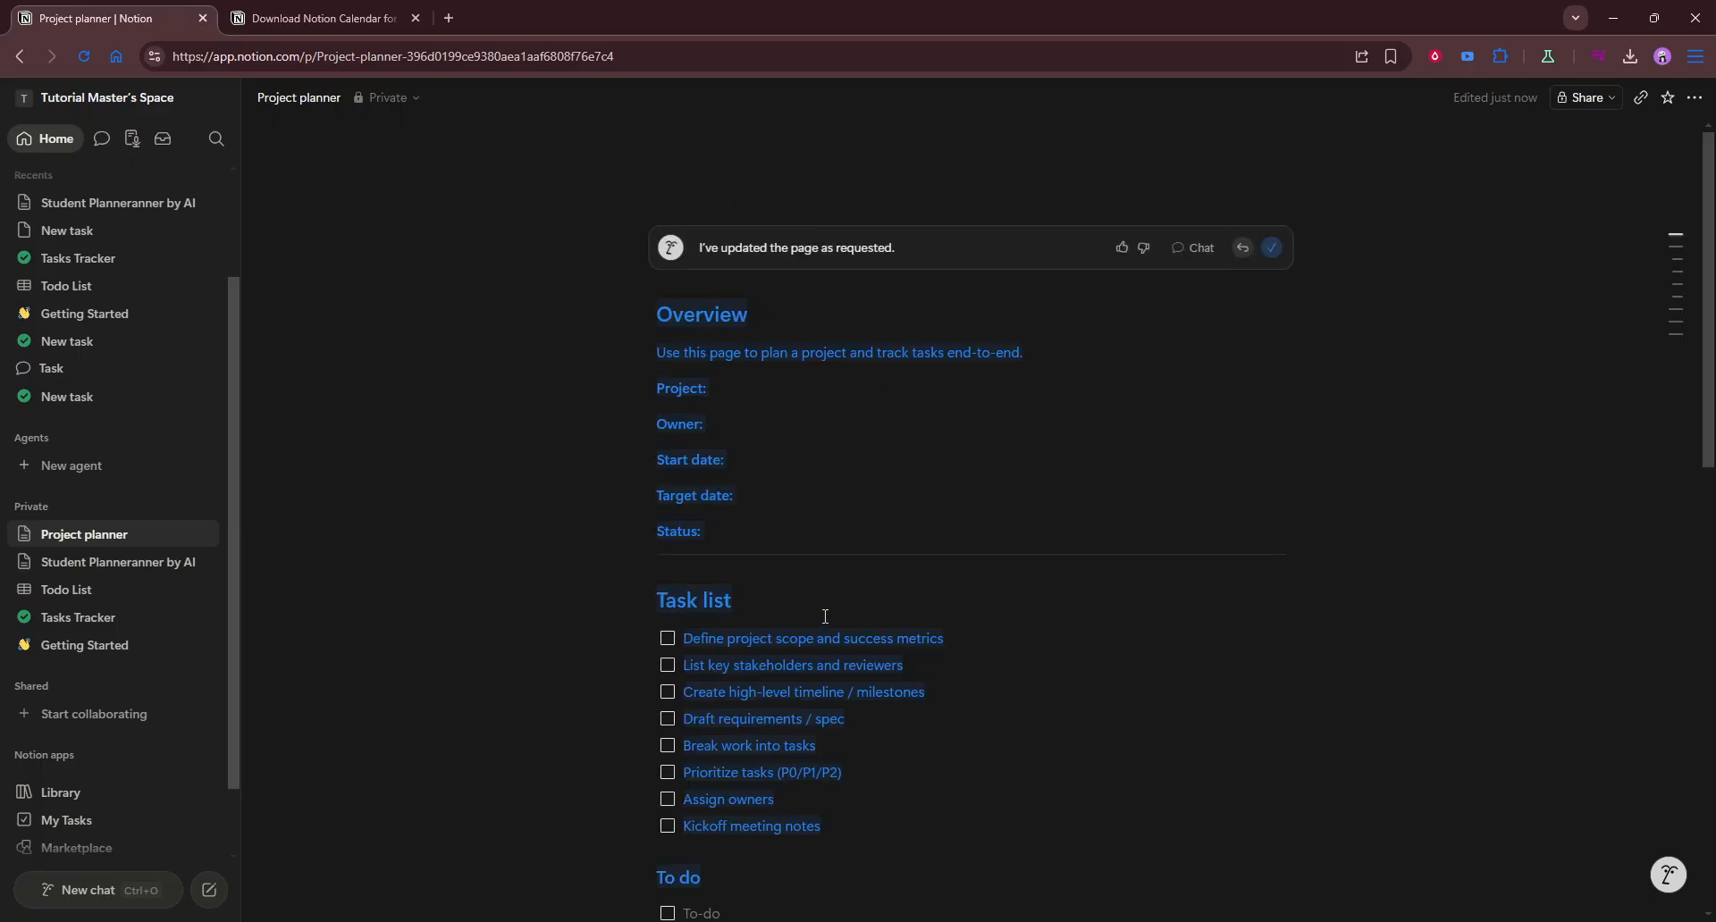
scroll(889, 600, down, 2)
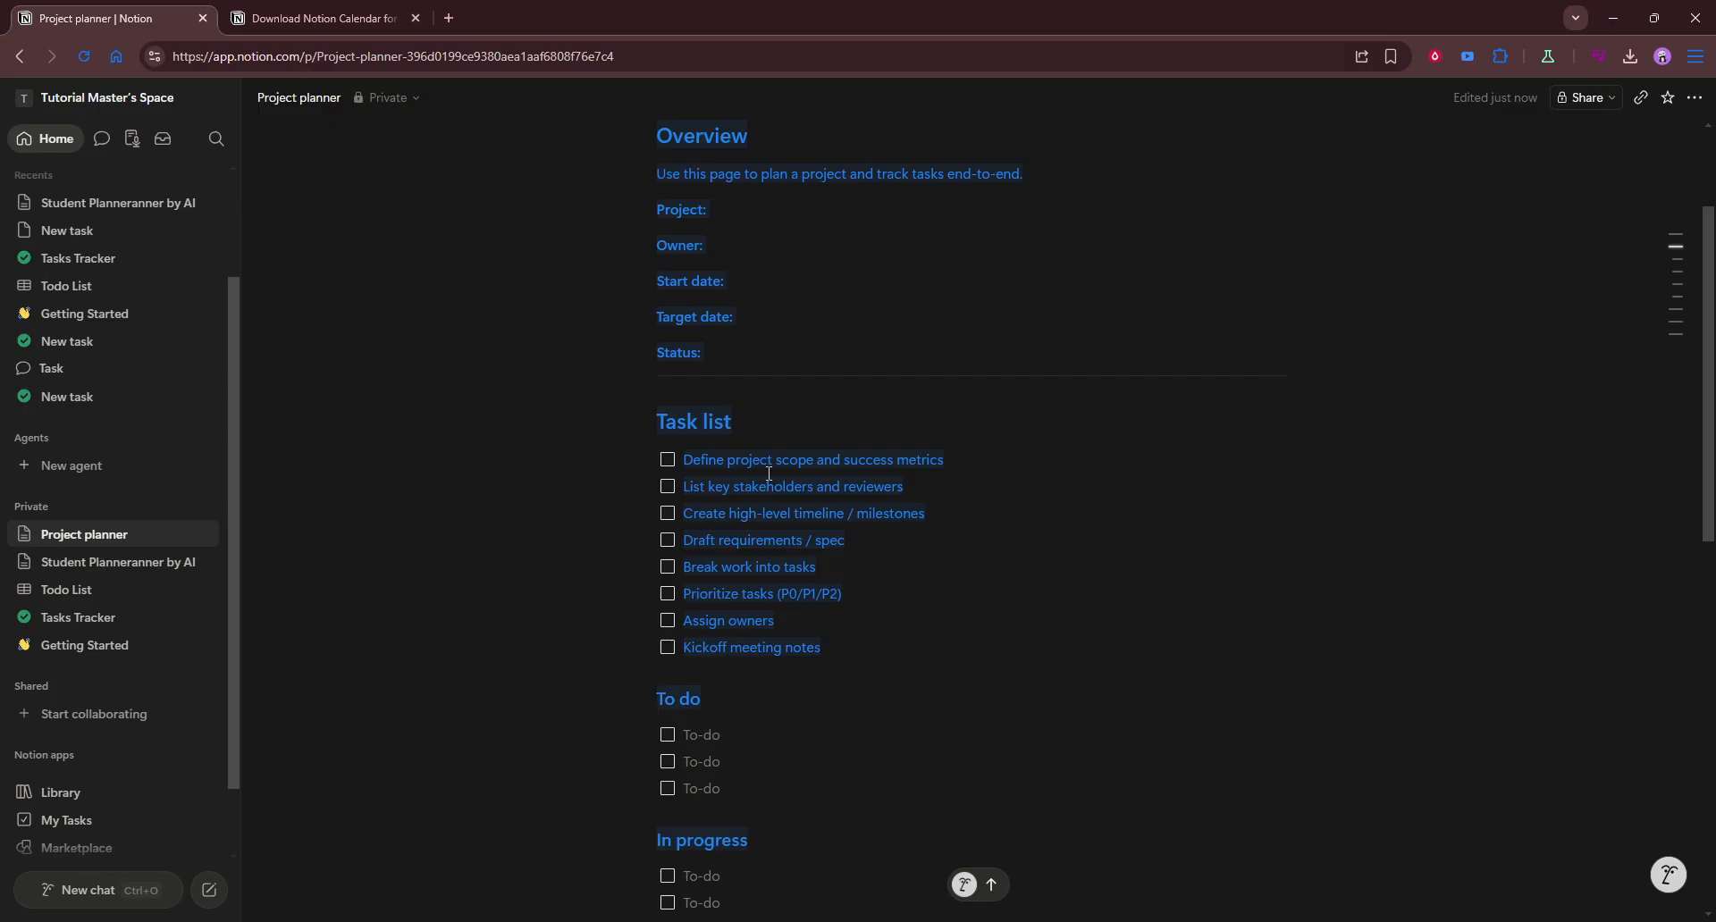
click(976, 645)
Step: Review the generated planner's sections, including the overview, task list, status groups and milestones
scroll(976, 645, up, 1)
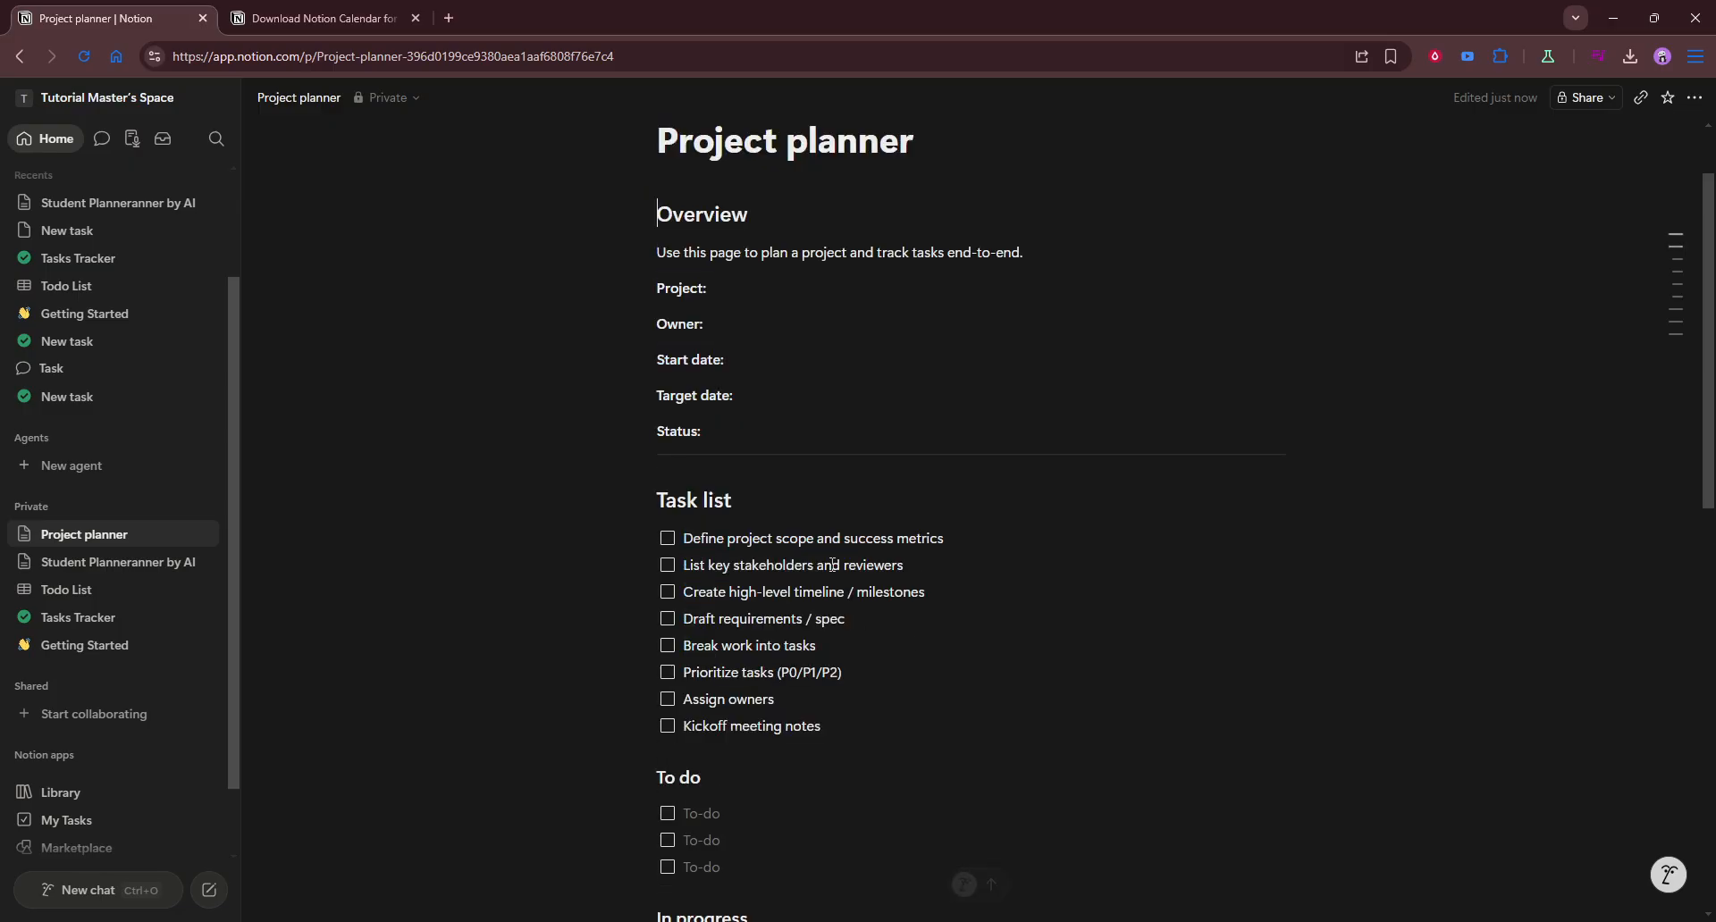
scroll(704, 569, down, 1)
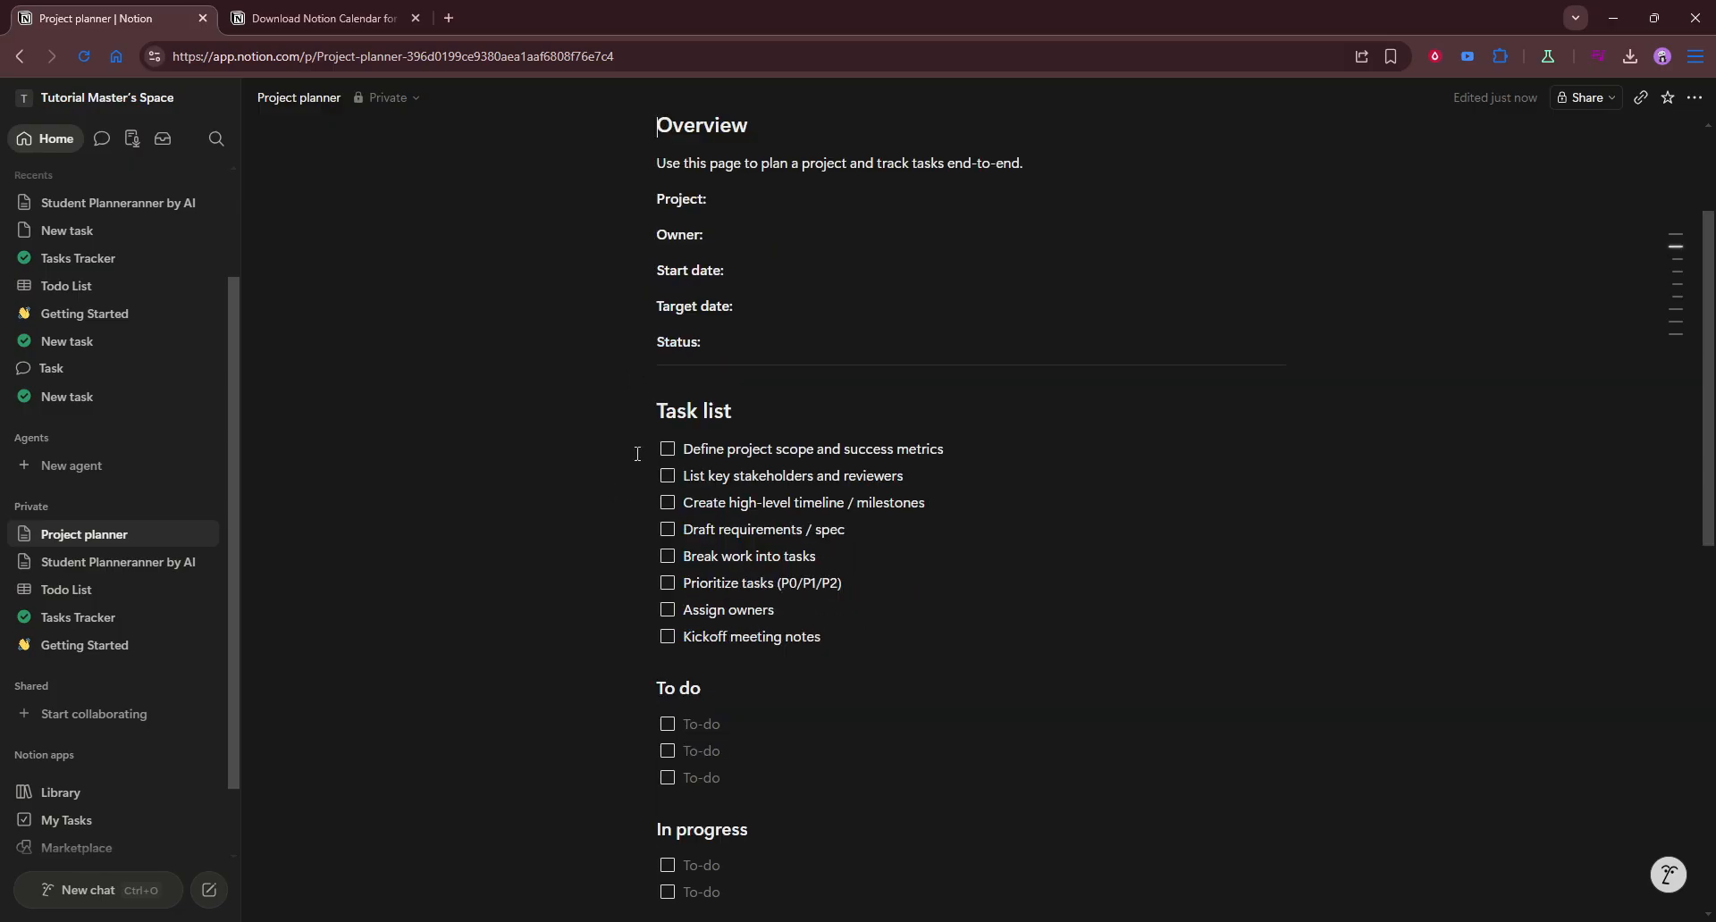
scroll(816, 655, down, 5)
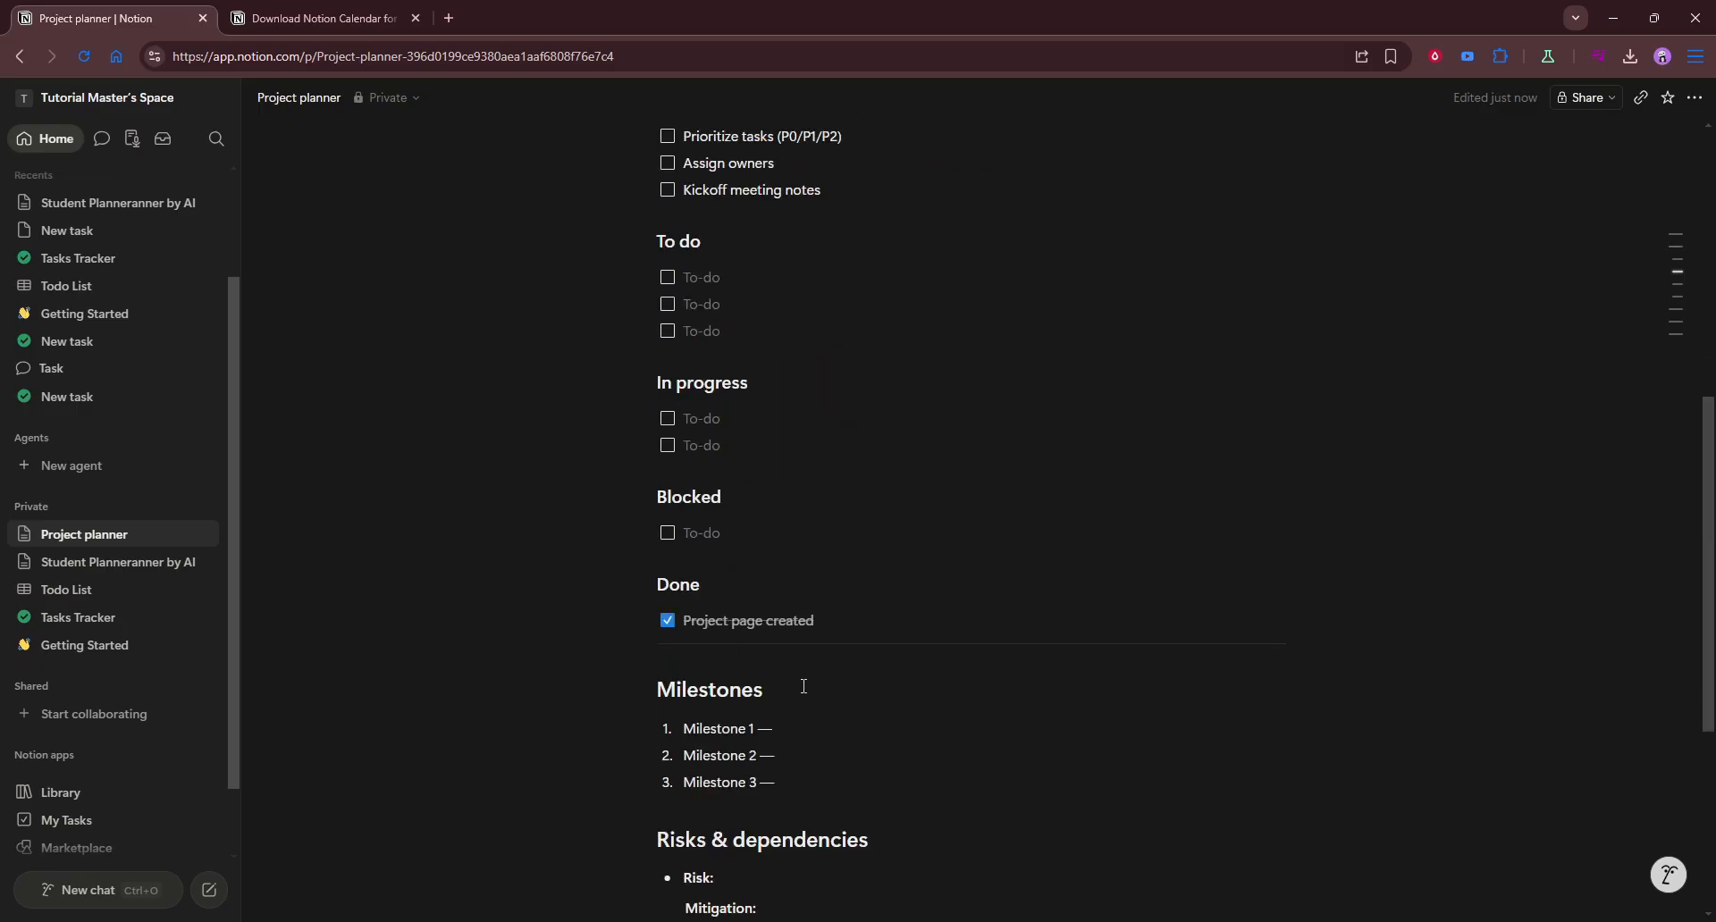
scroll(803, 686, down, 4)
scroll(754, 590, up, 8)
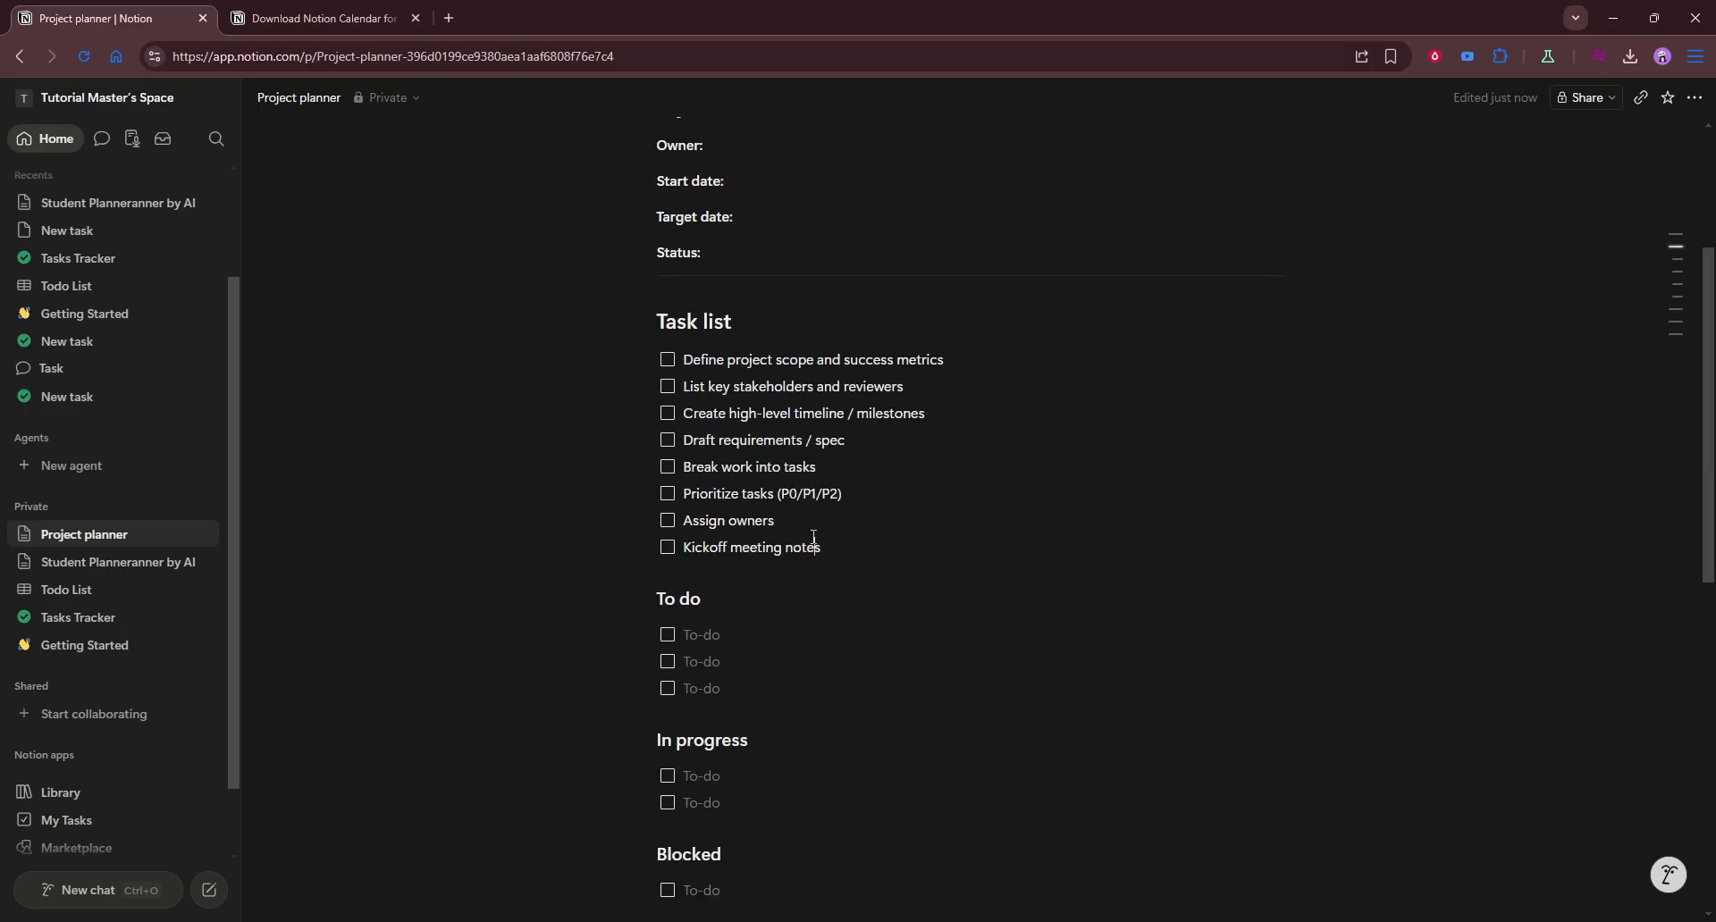
key(Escape)
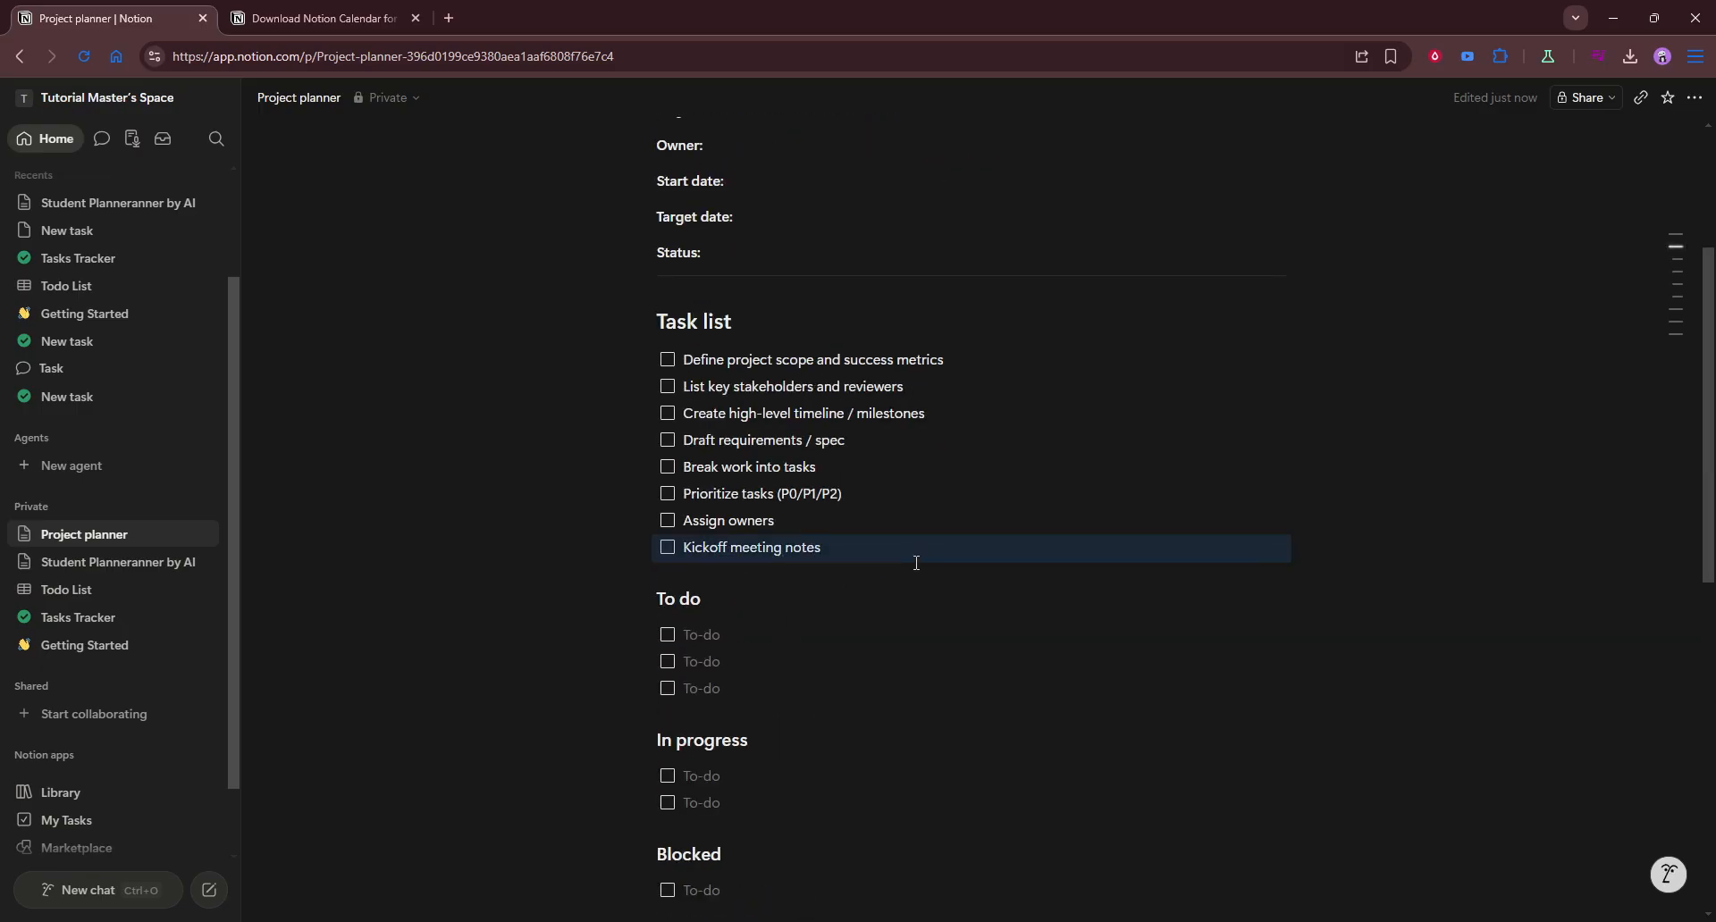
click(993, 592)
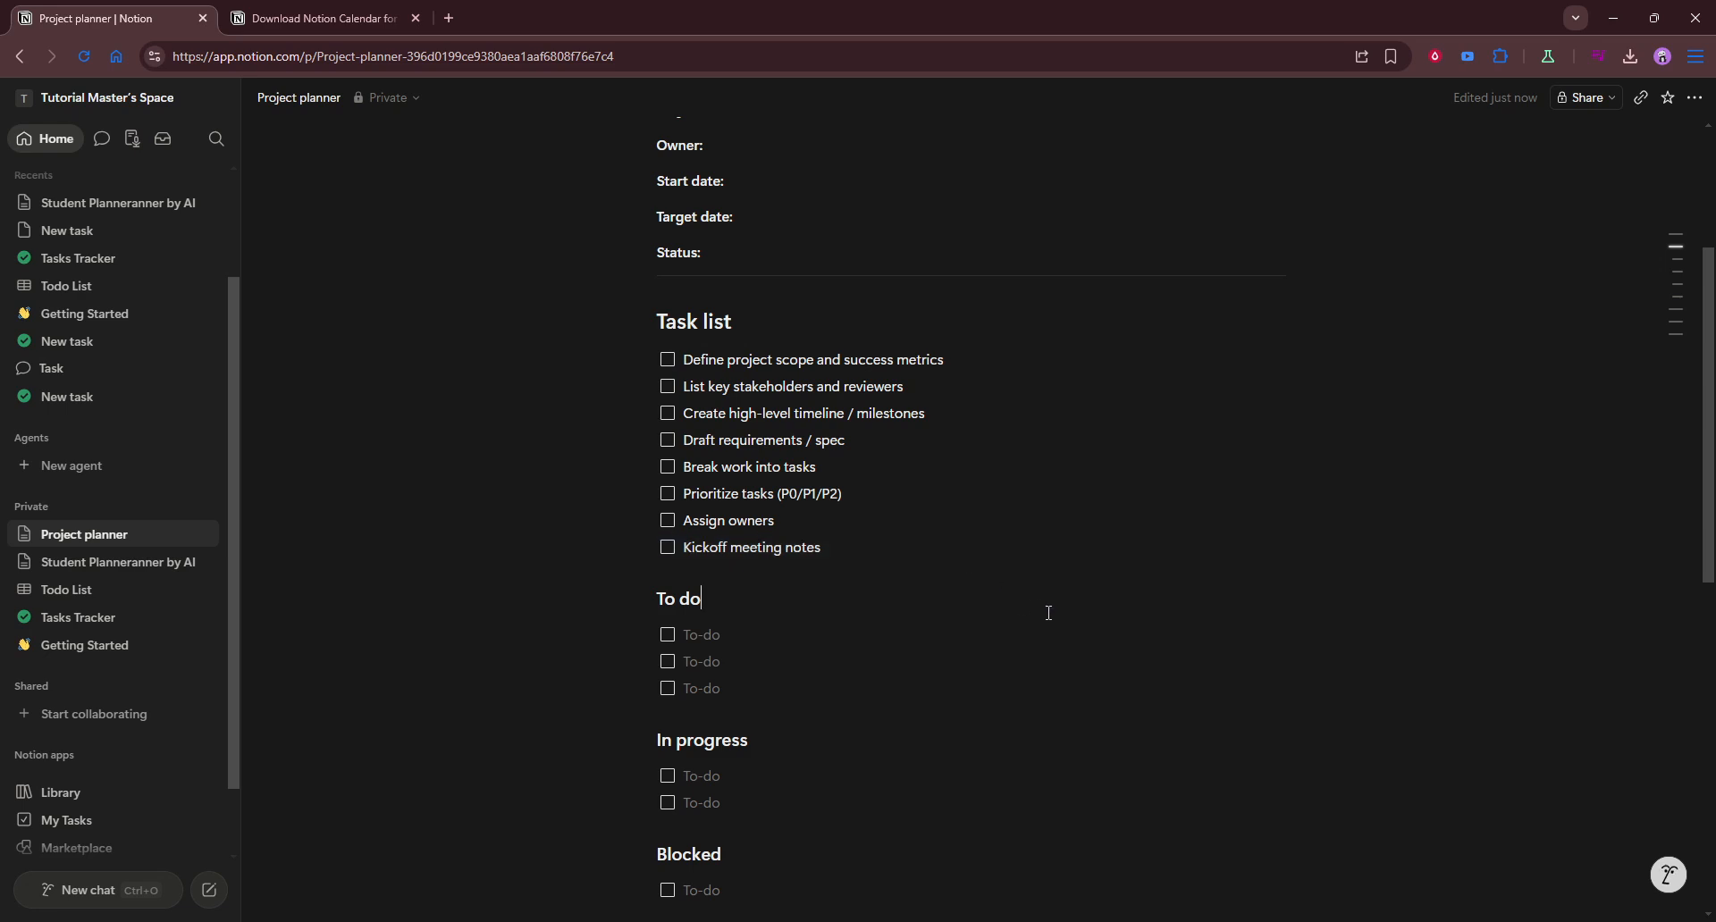
Step: Search the insertable blocks for "view" on the empty line below Notes / links and browse the database view options
scroll(1055, 606, down, 9)
click(989, 707)
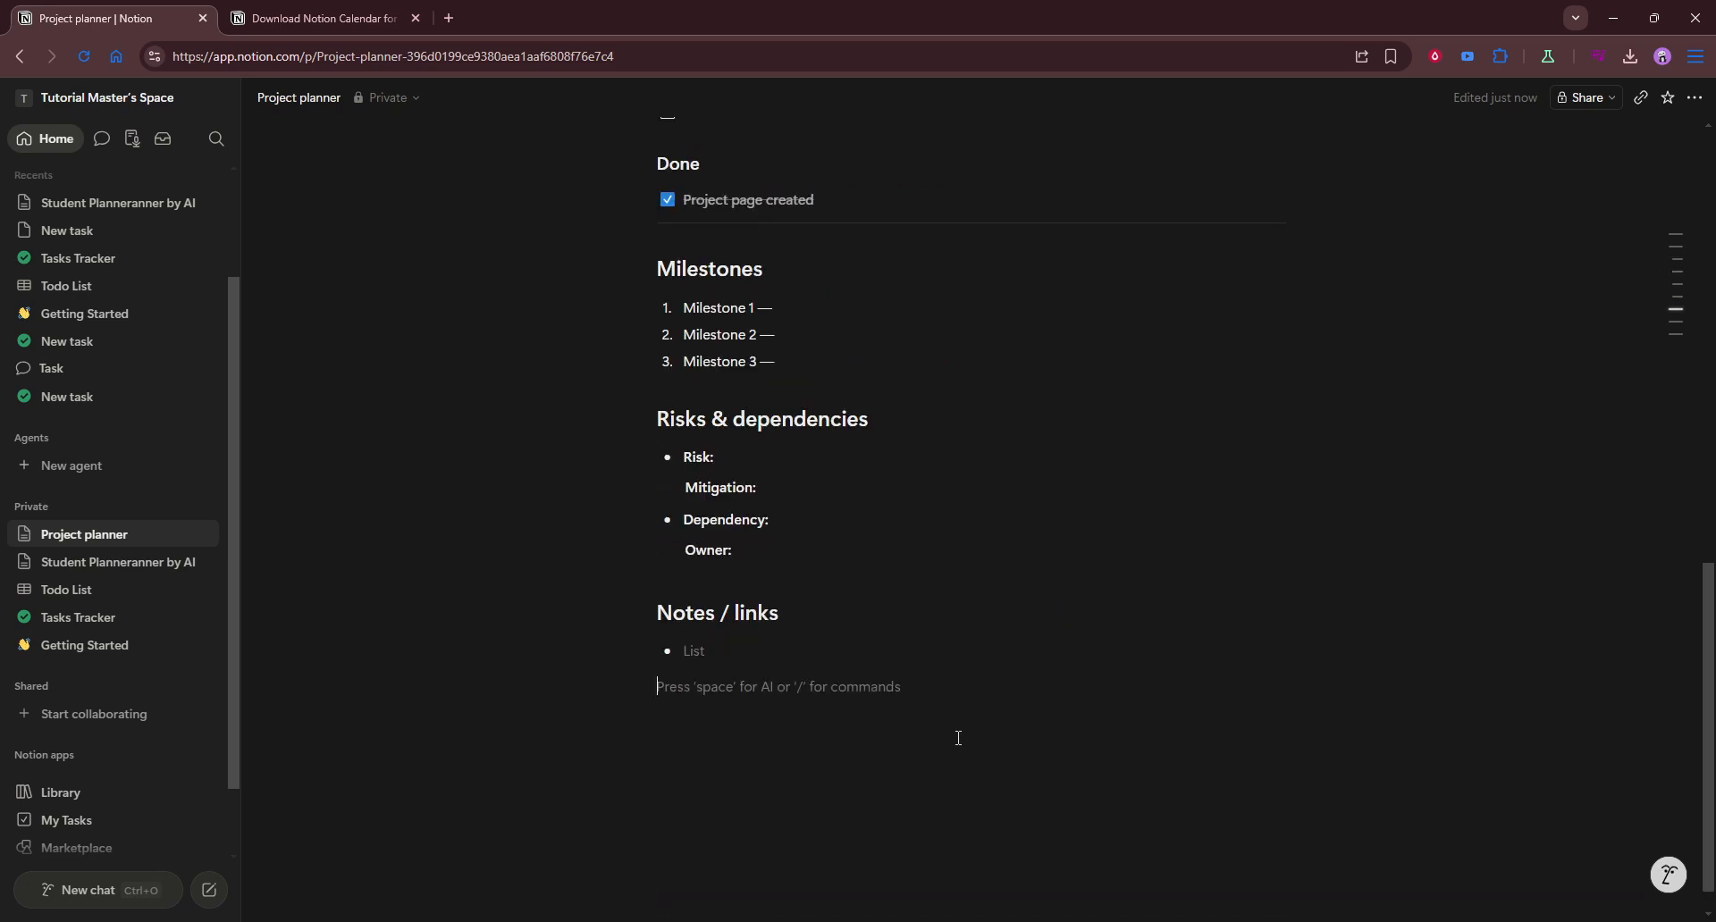
text(/)
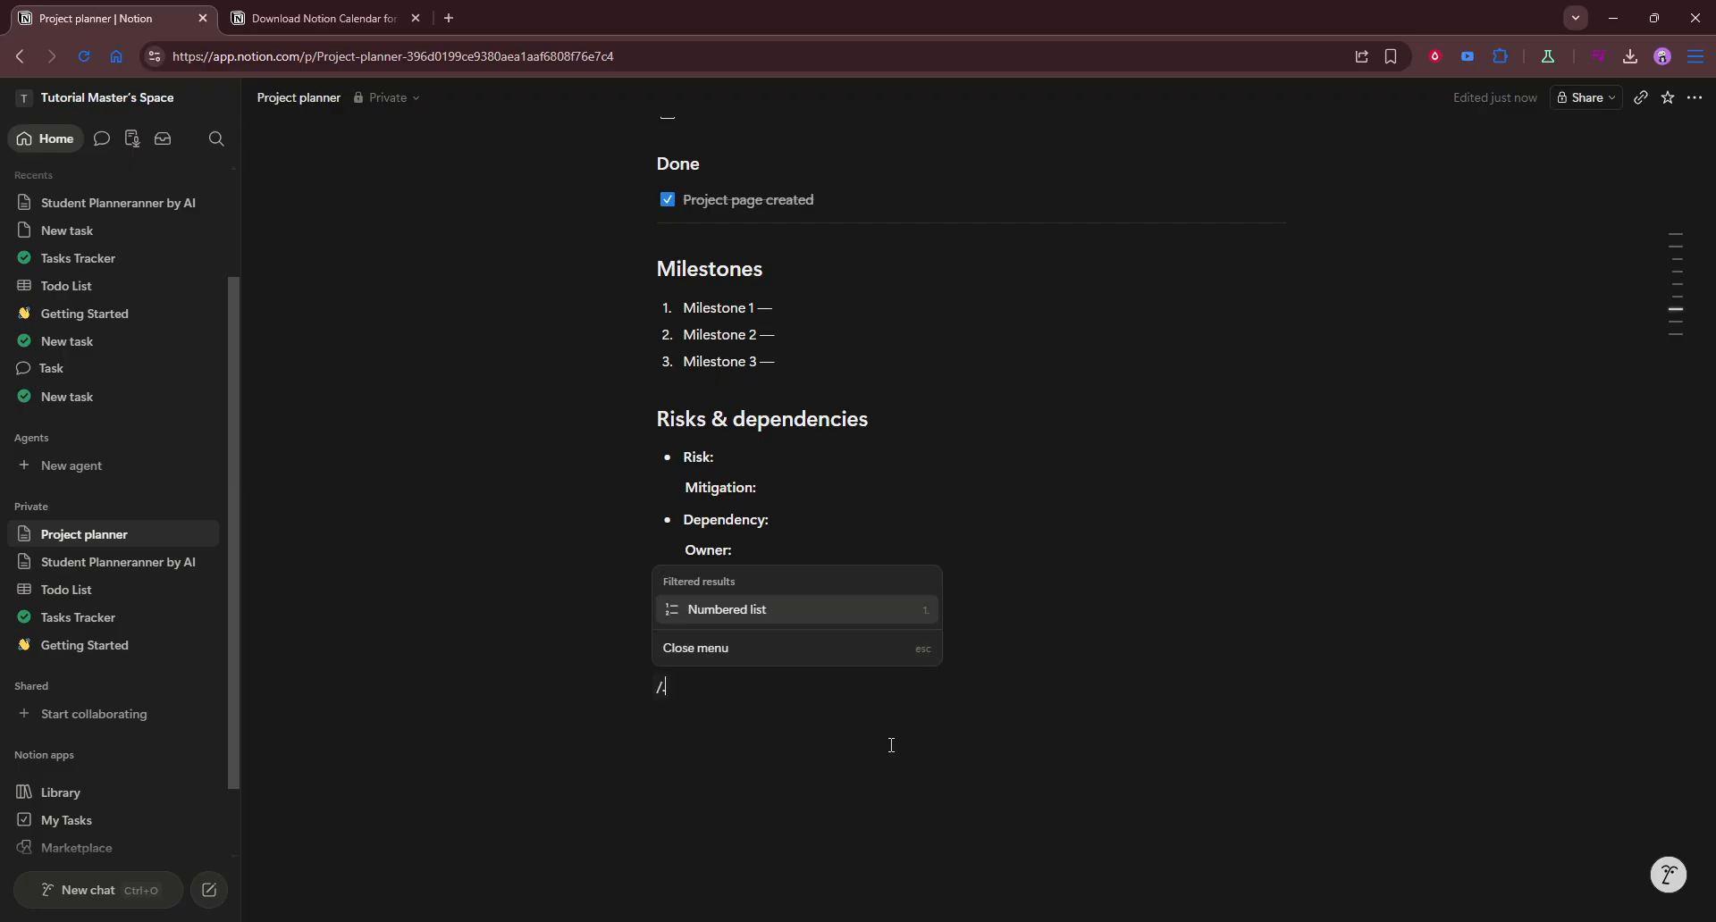
text(view)
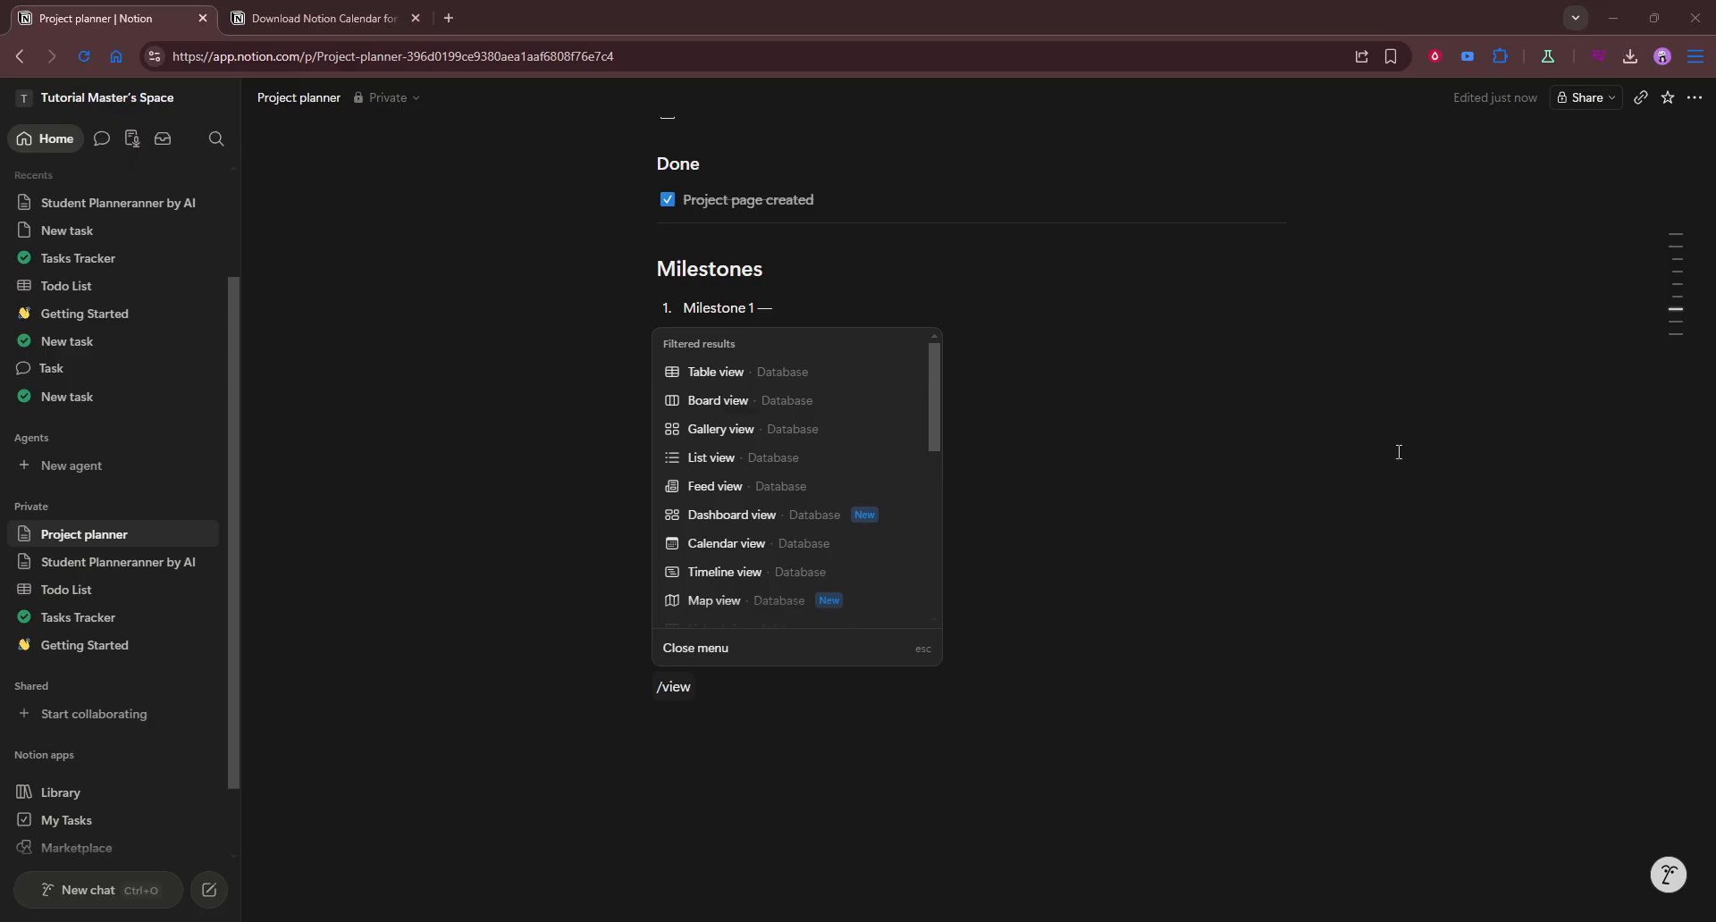
scroll(831, 554, down, 3)
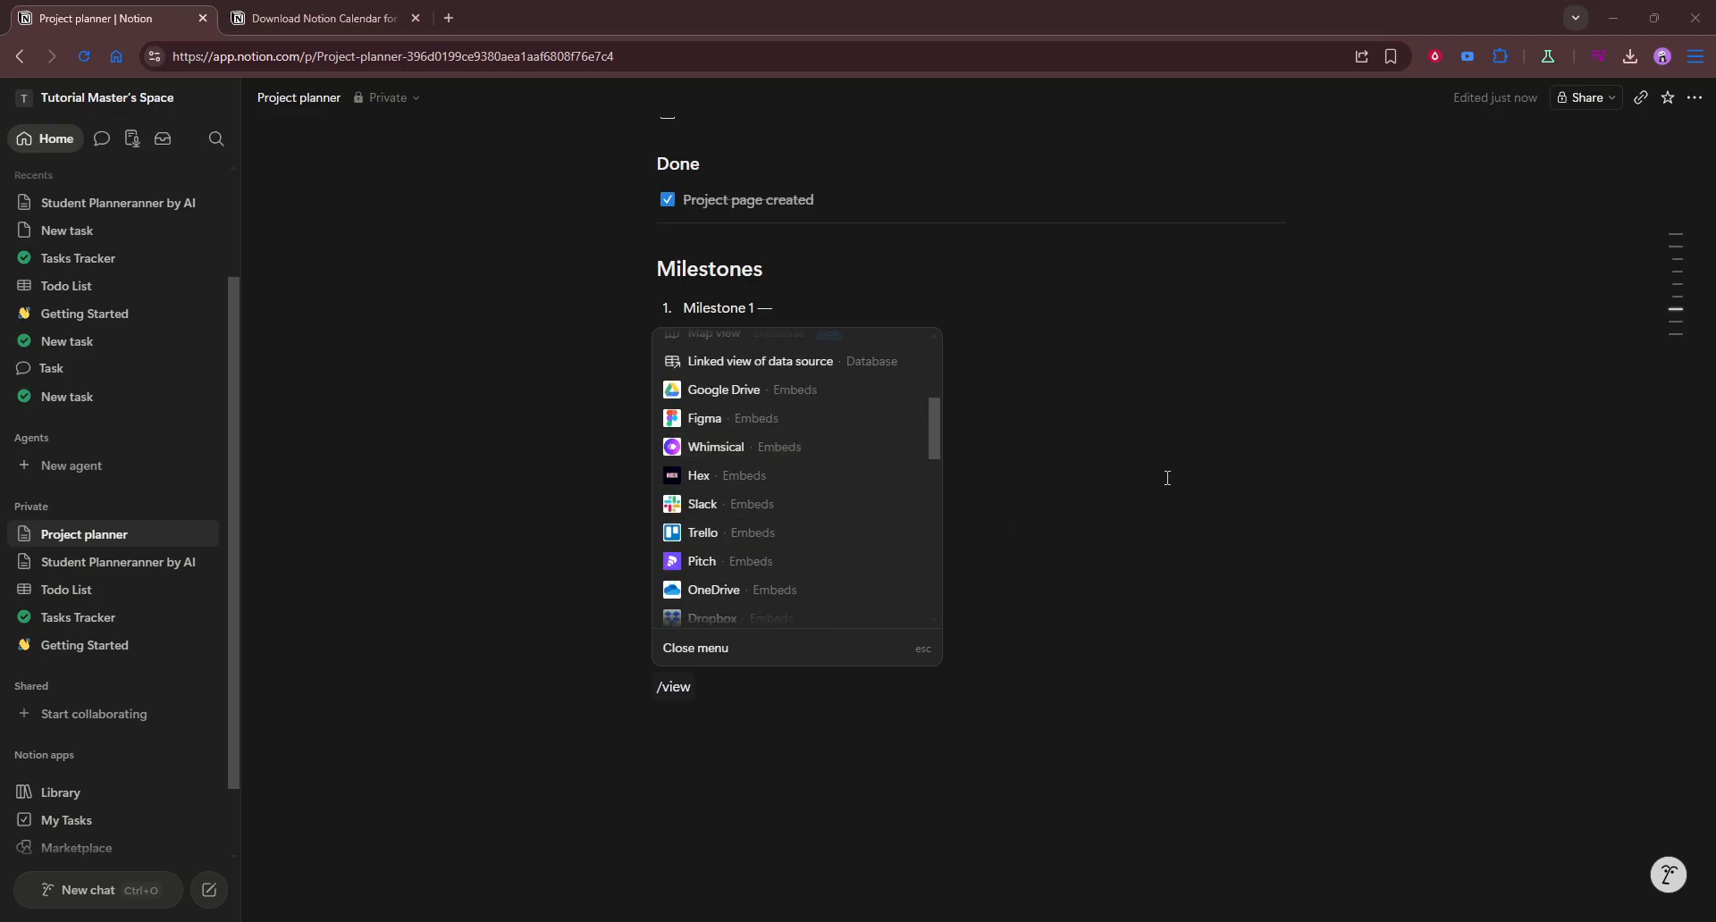
key(Escape)
scroll(1061, 593, up, 8)
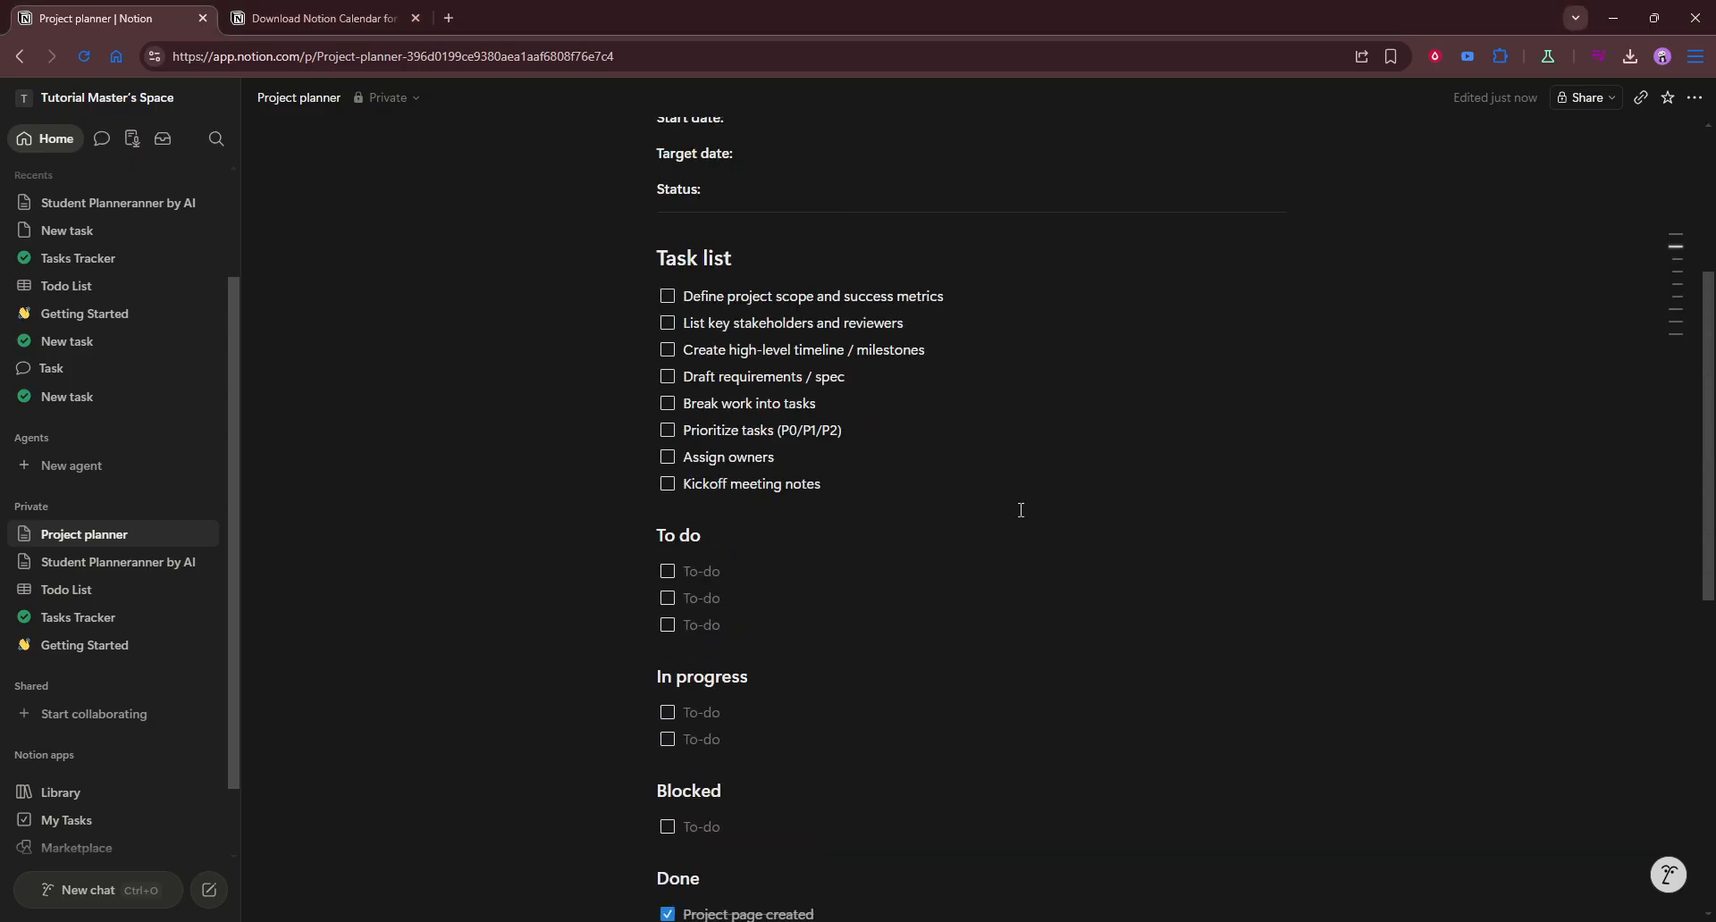
scroll(1021, 510, up, 2)
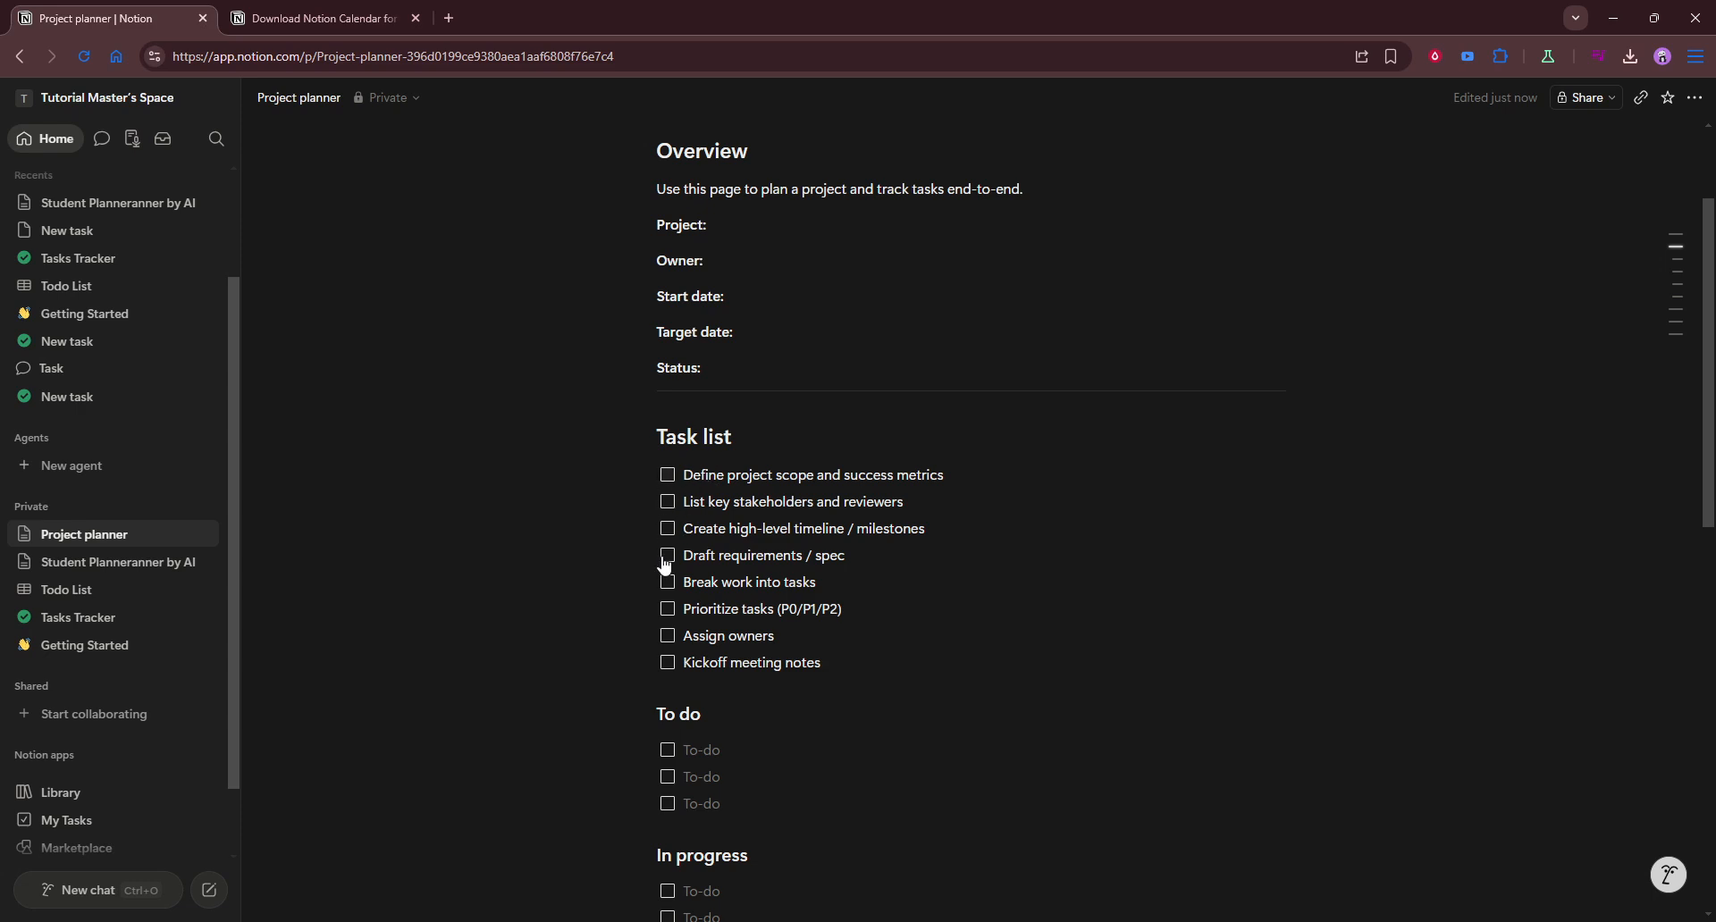
scroll(761, 497, up, 2)
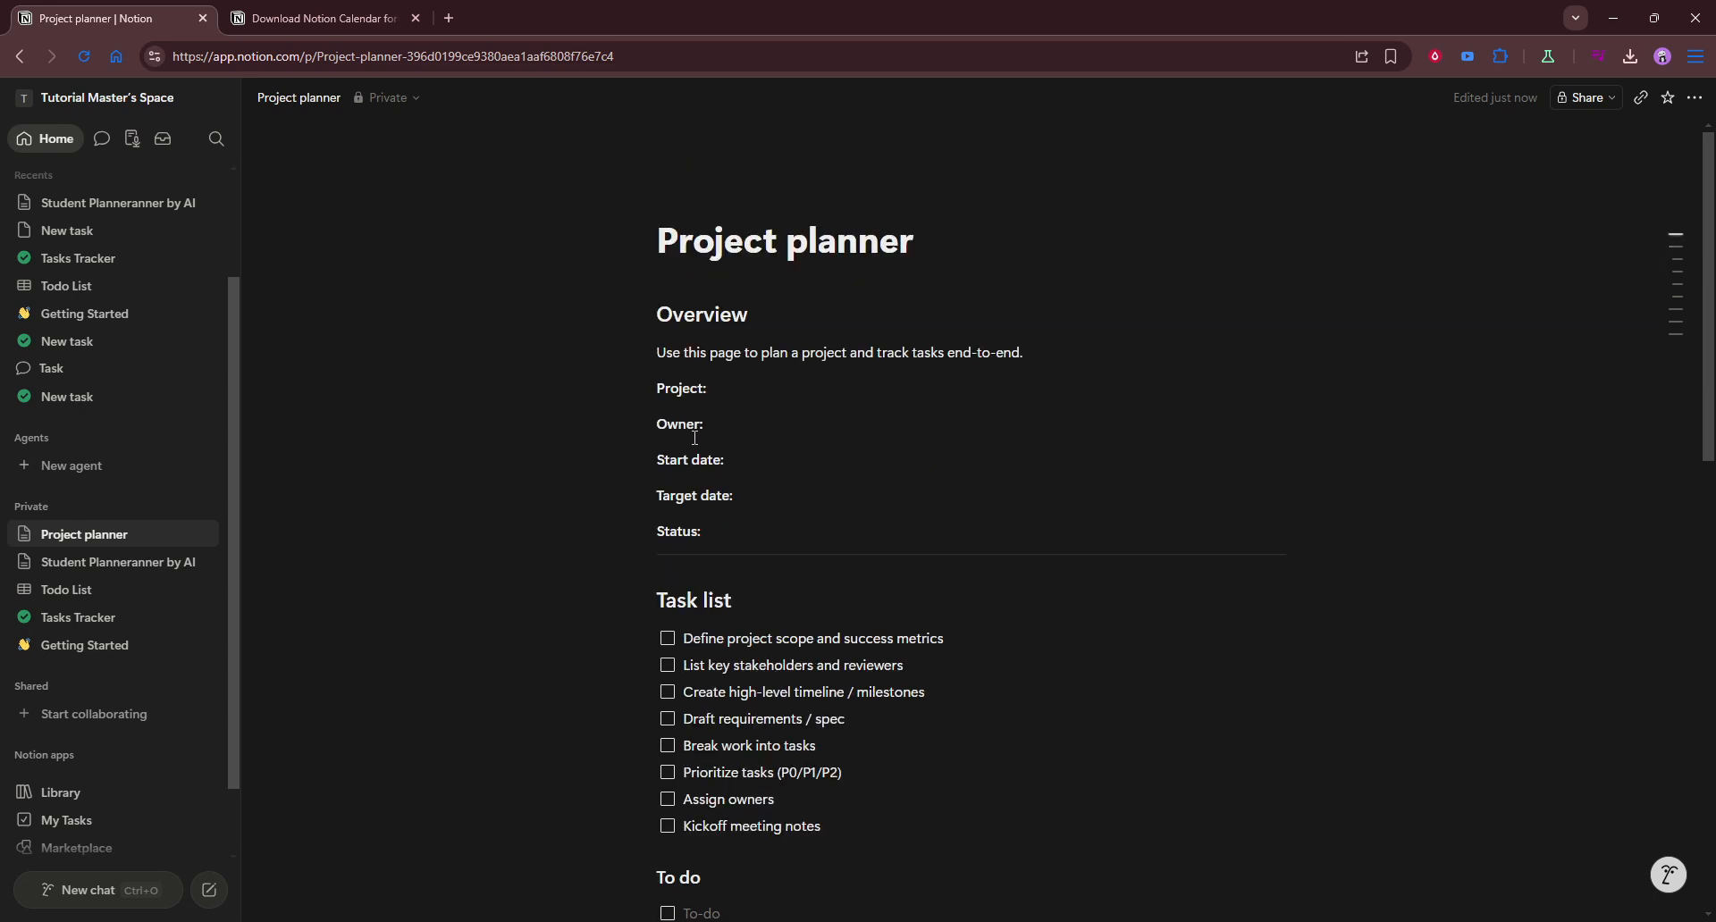